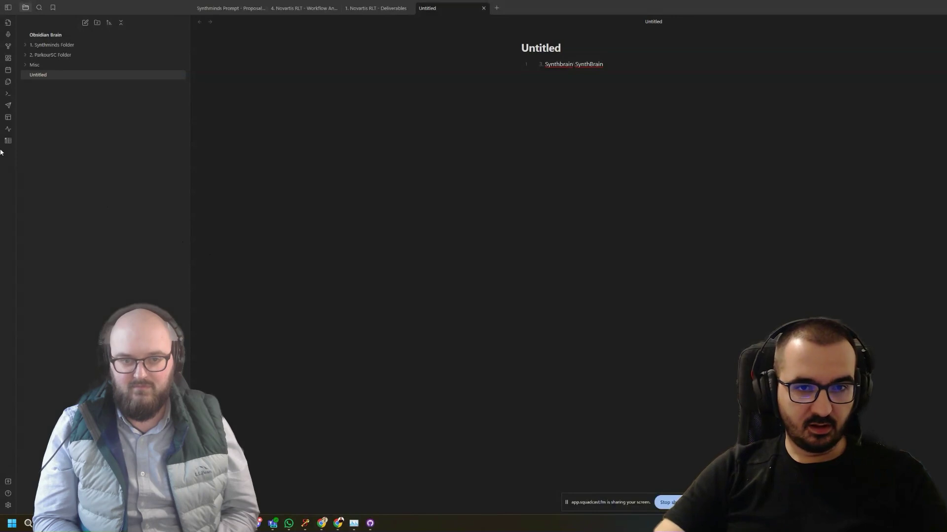
Search the community plugins for "obsi" and open the Obsidian Git plugin's page
click(8, 506)
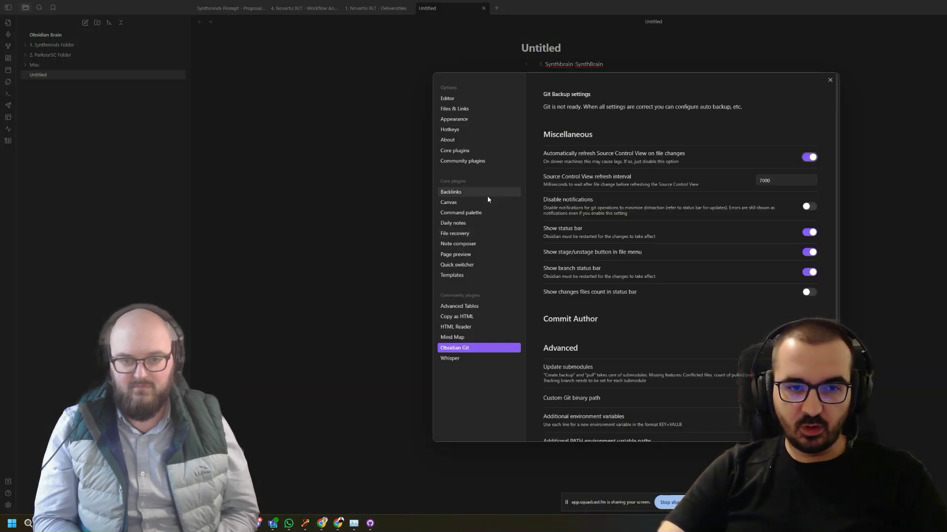
click(495, 161)
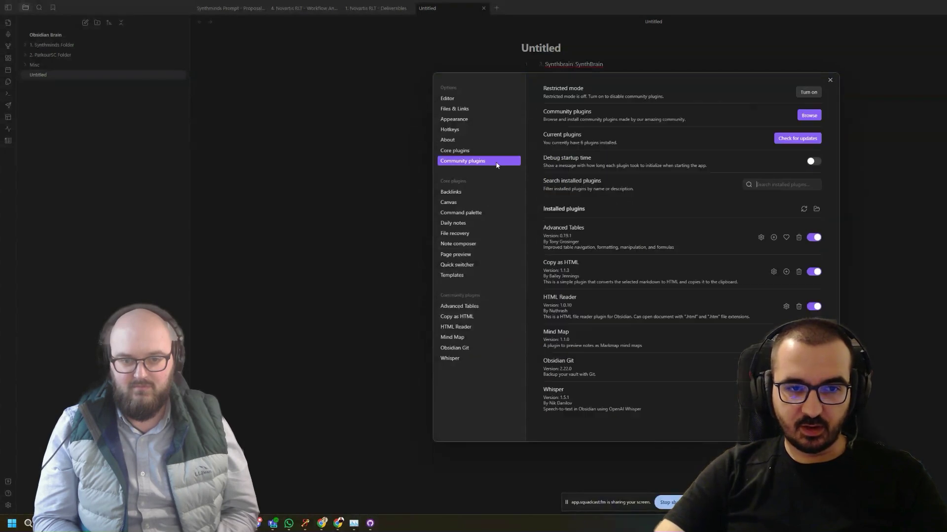
click(809, 117)
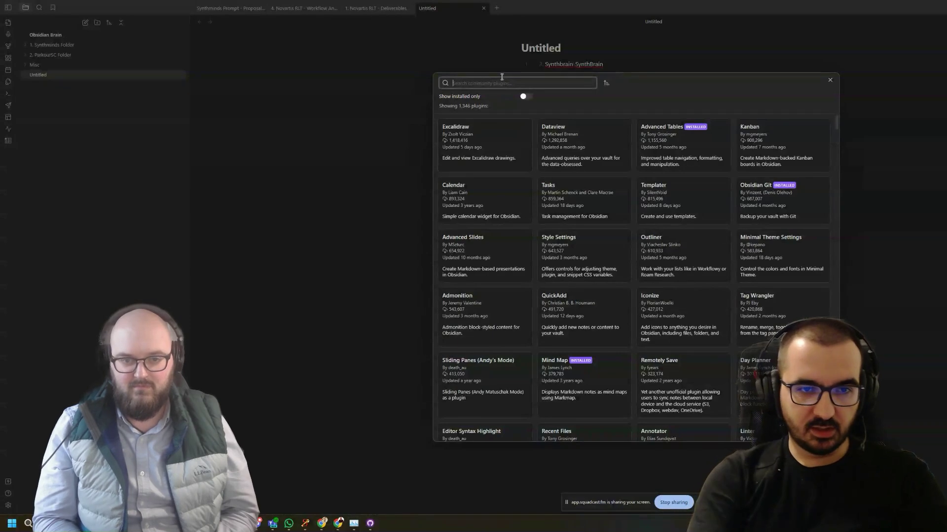
text(obsi)
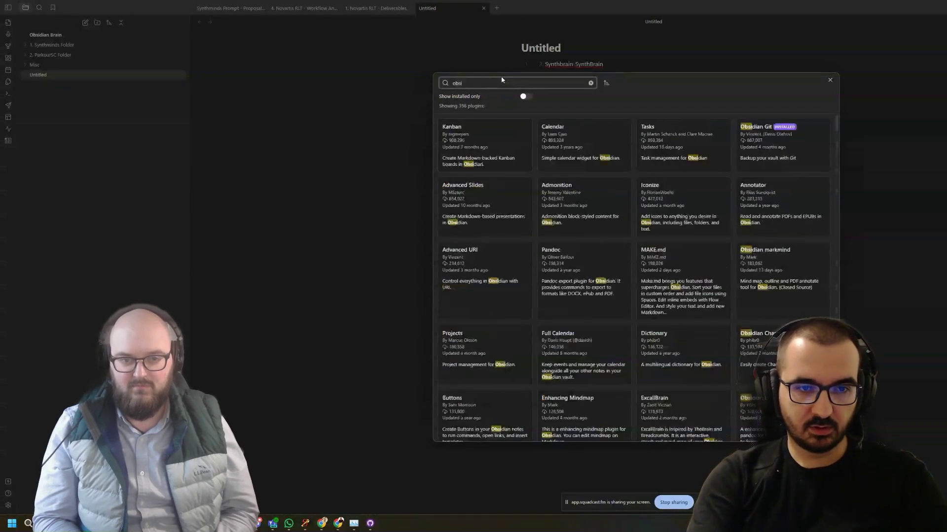
click(759, 145)
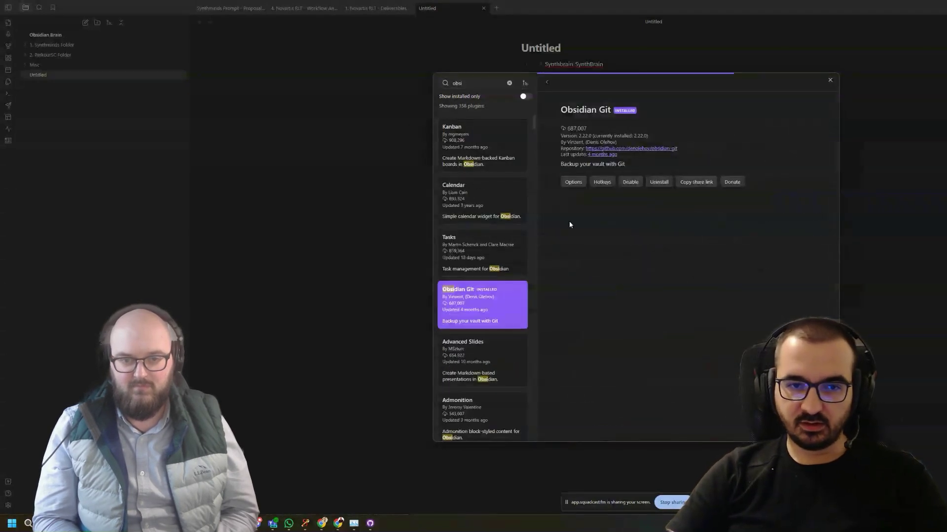
Uninstall and reinstall the Obsidian Git plugin, enable it, and open its options
click(660, 183)
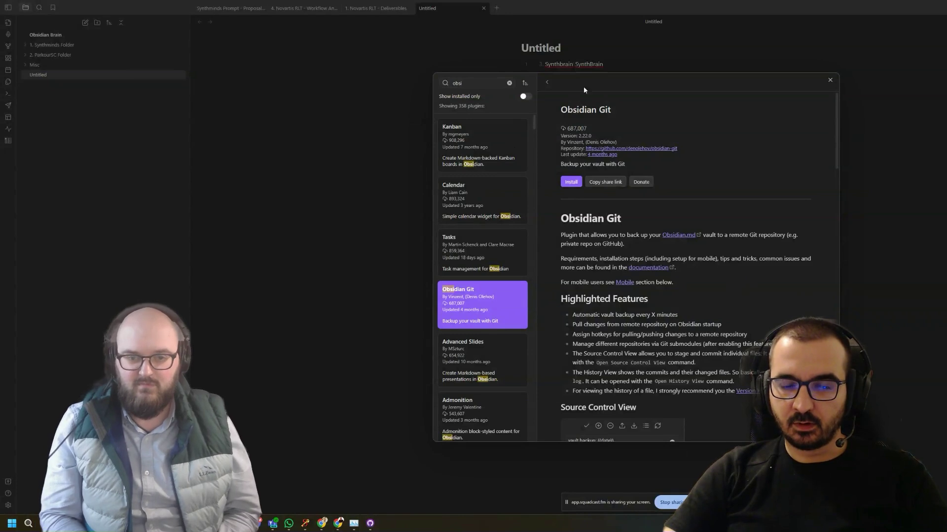
click(571, 182)
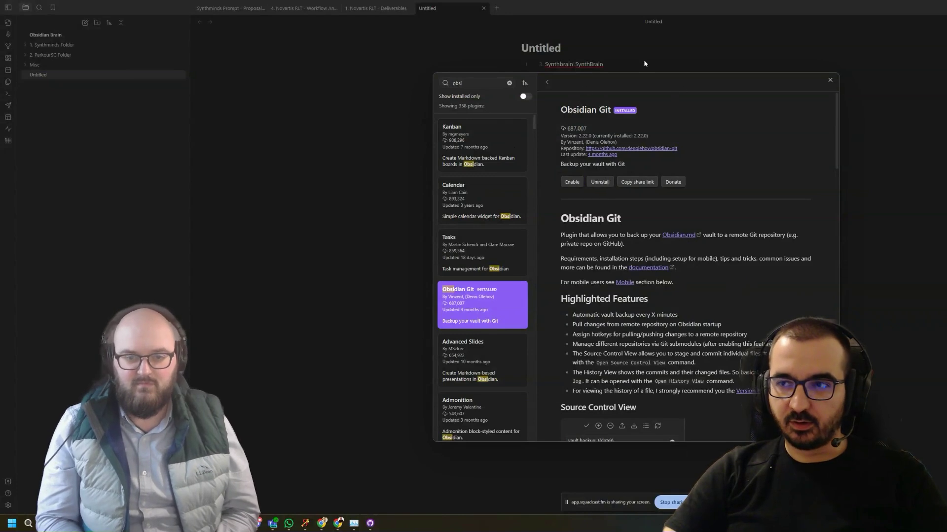
click(573, 183)
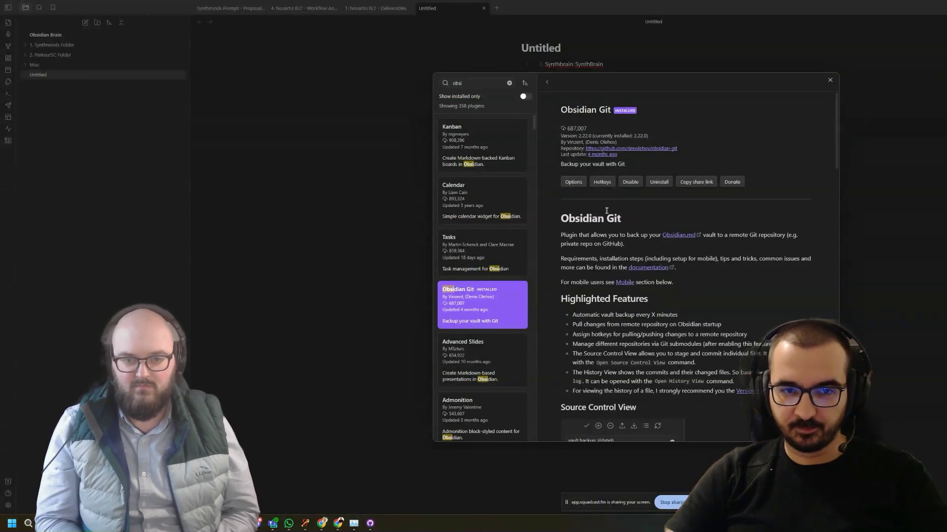
scroll(615, 140, down, 3)
scroll(552, 150, up, 3)
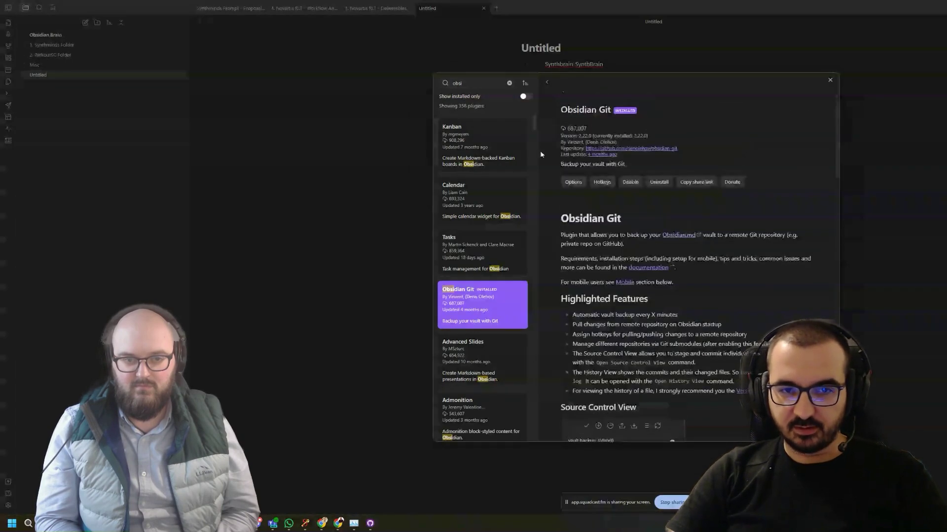
click(570, 183)
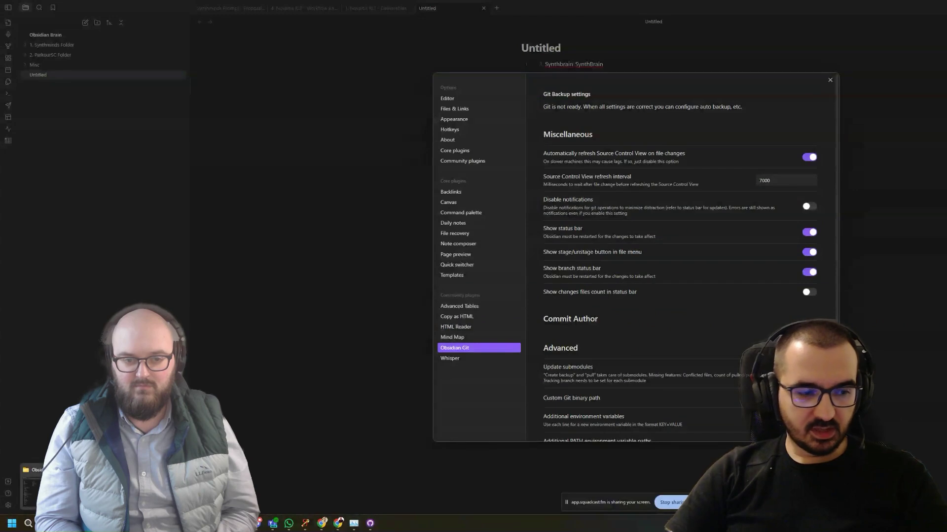
Switch to File Explorer and look up the Obsidian Brain vault folder's location on the KINGSTONE (F:) drive
click(46, 524)
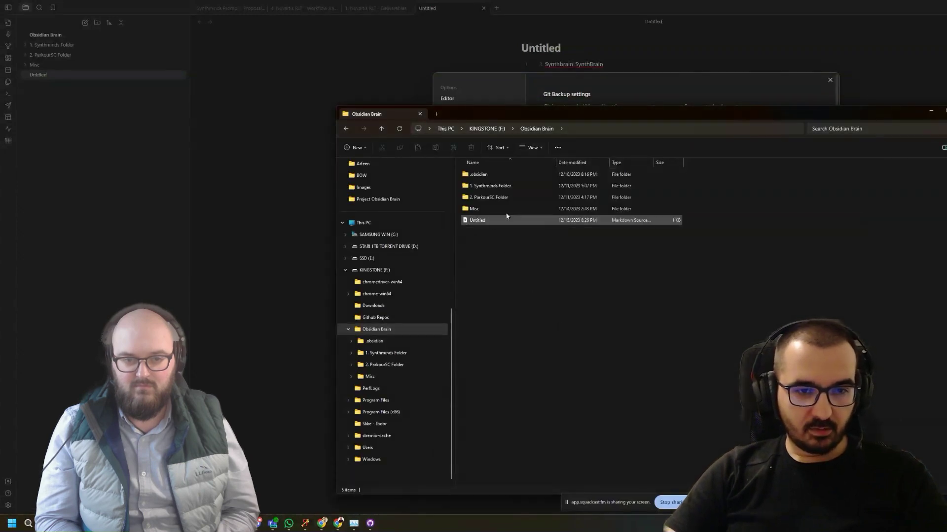
click(490, 129)
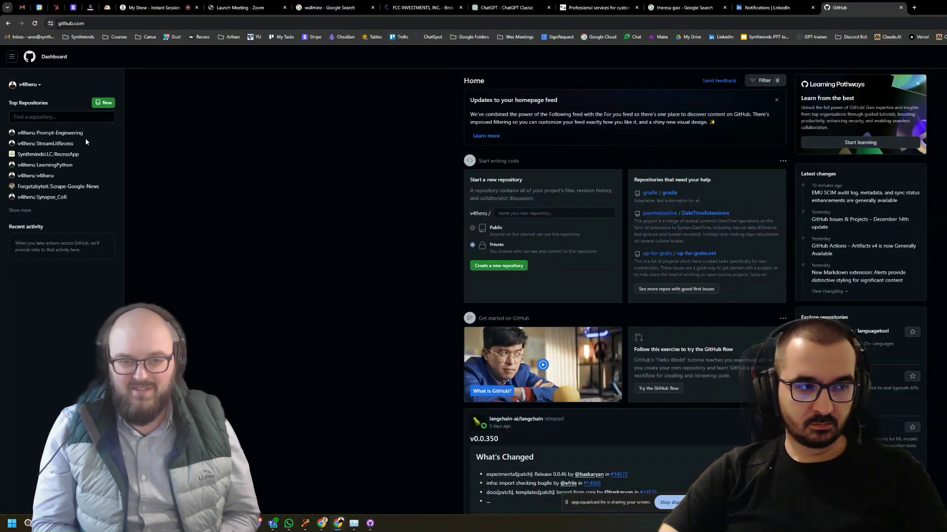
Start a new GitHub repository and name it Brain
key(ctrl+plus)
key(ctrl+plus)
key(ctrl+plus)
key(ctrl+plus)
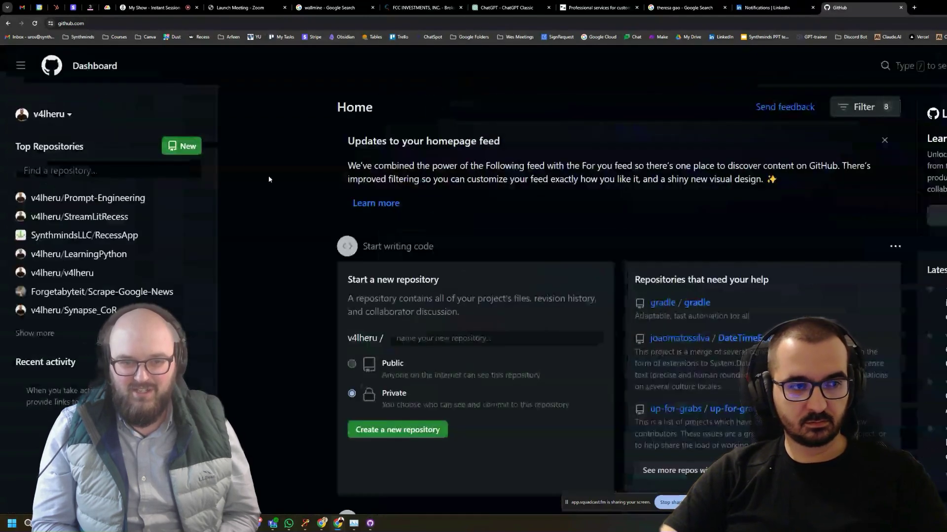
click(180, 143)
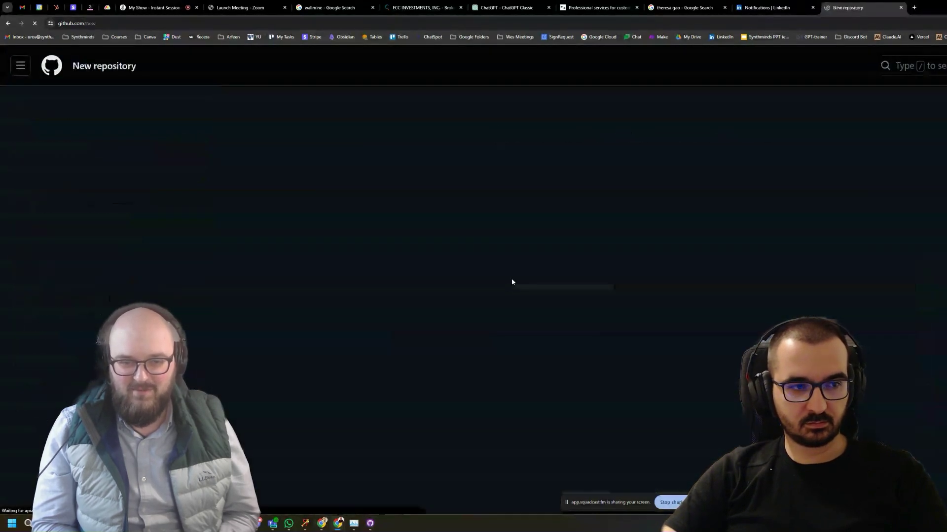
click(535, 222)
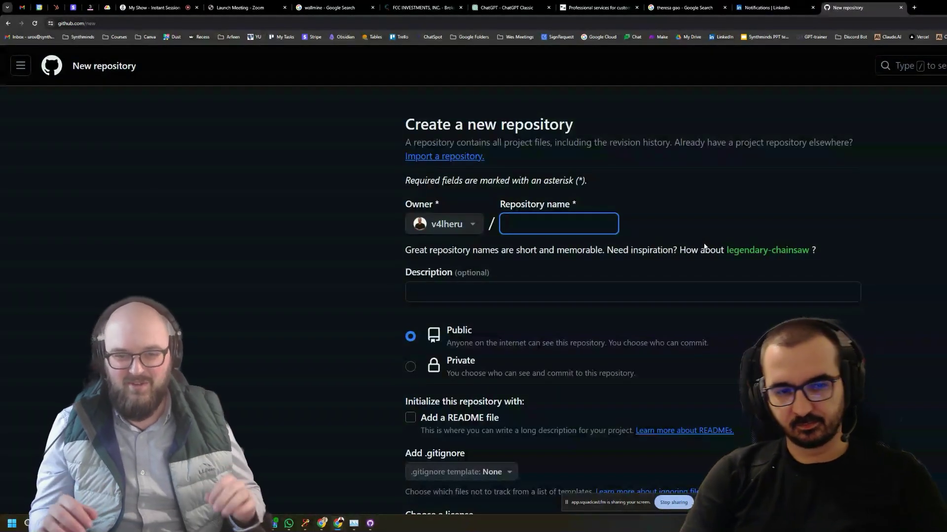
text(Brain)
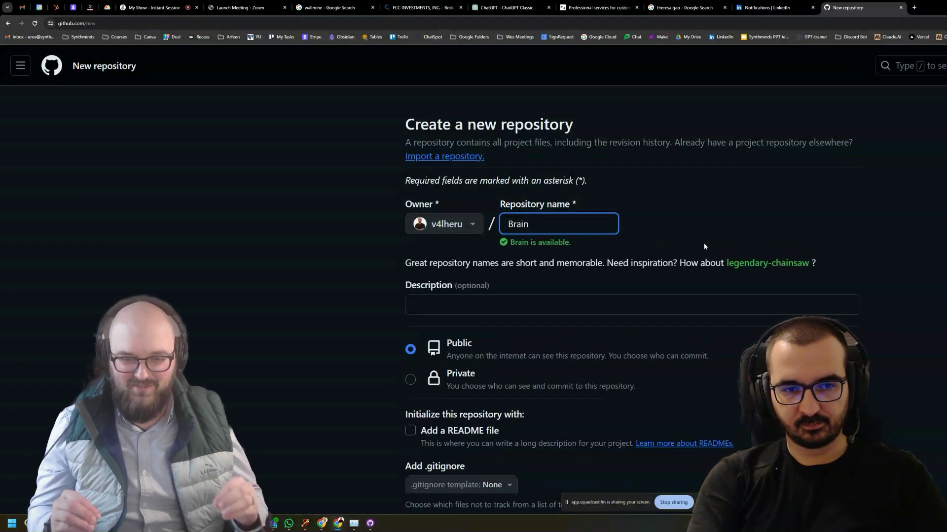
Make the repository private, describe it as "This is my Brain Repo", and create it
click(412, 382)
click(446, 304)
text(This is my Brain Repo)
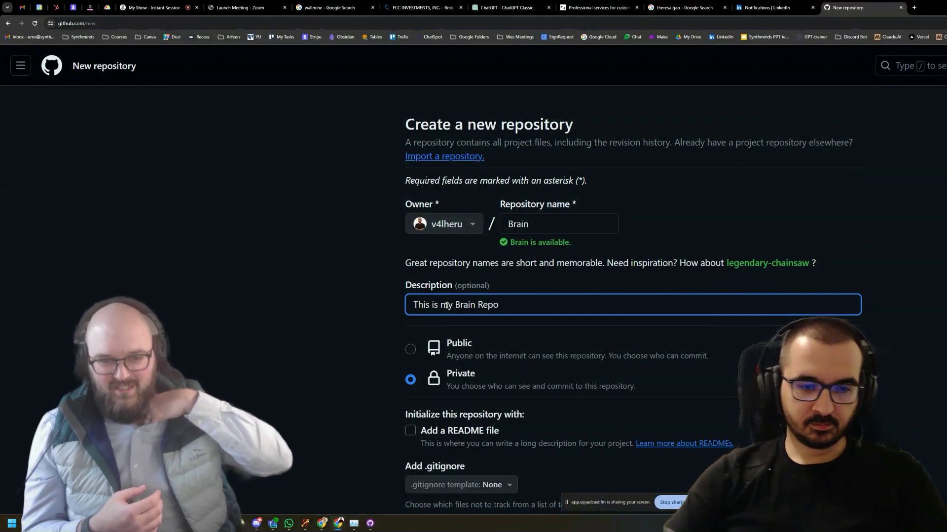
scroll(509, 298, down, 5)
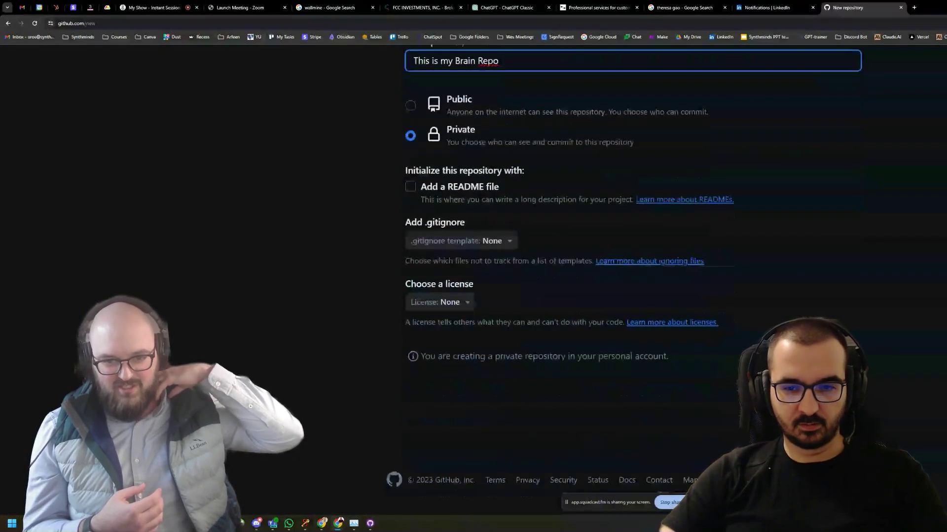
key(Return)
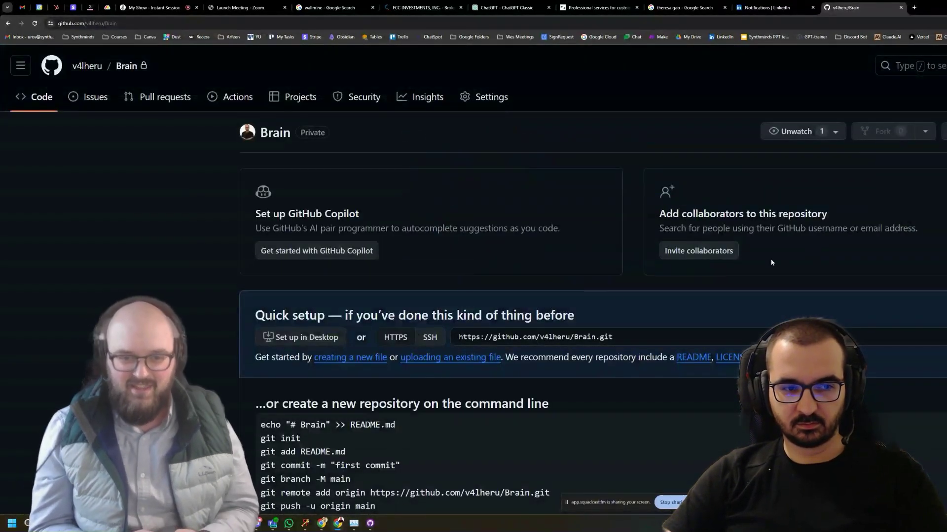
scroll(489, 306, down, 1)
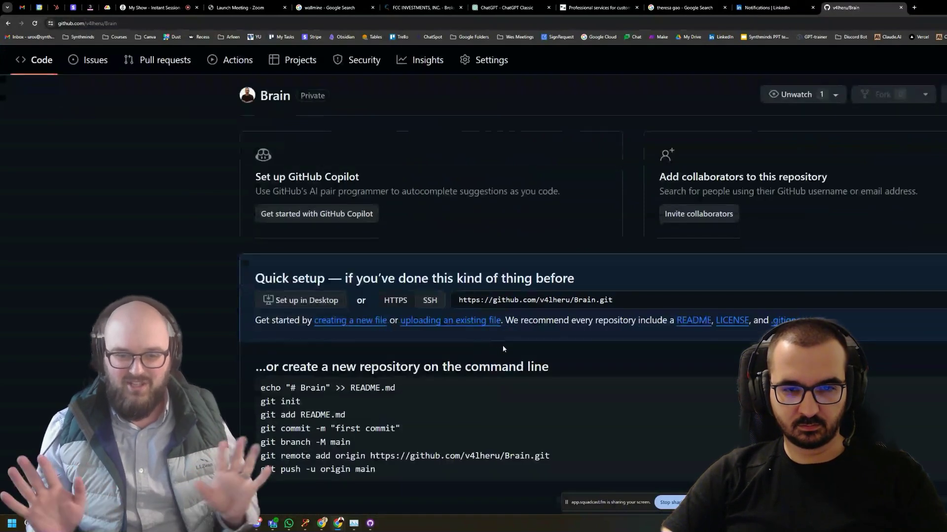
scroll(502, 345, up, 1)
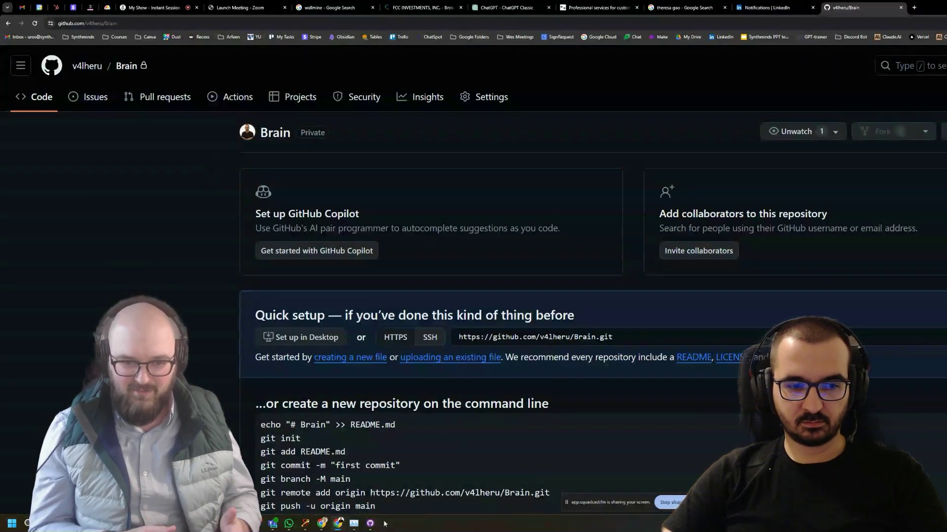
Search the web for "github download windows" in a new tab and open the GitHub Desktop download page
click(920, 7)
text(github down)
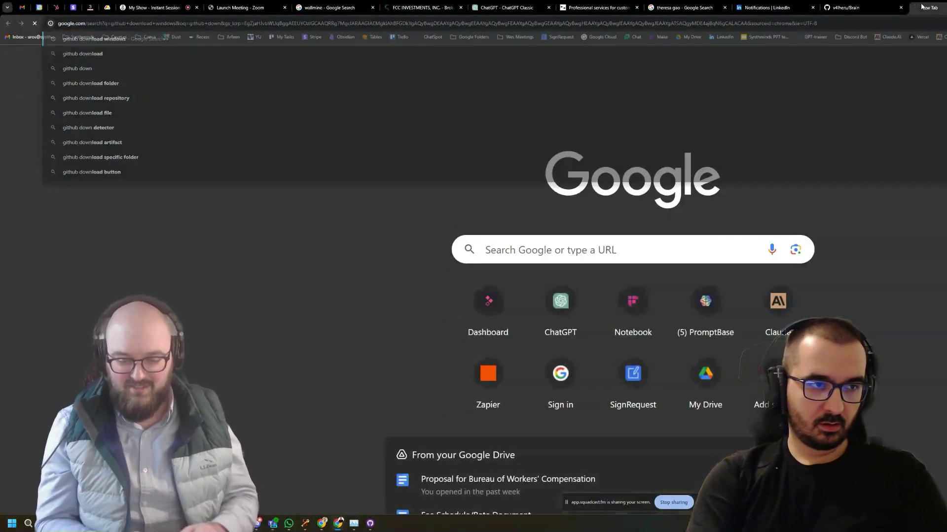
key(Return)
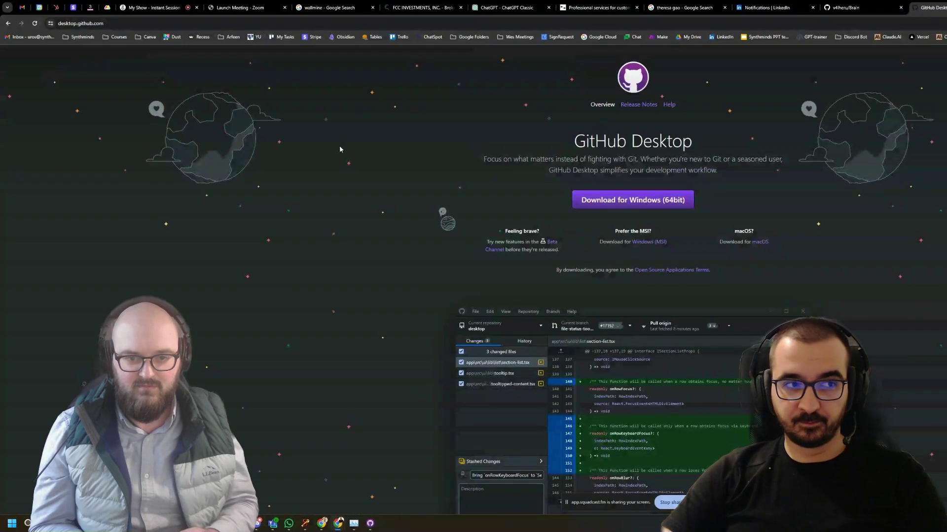
key(ctrl+plus)
click(109, 23)
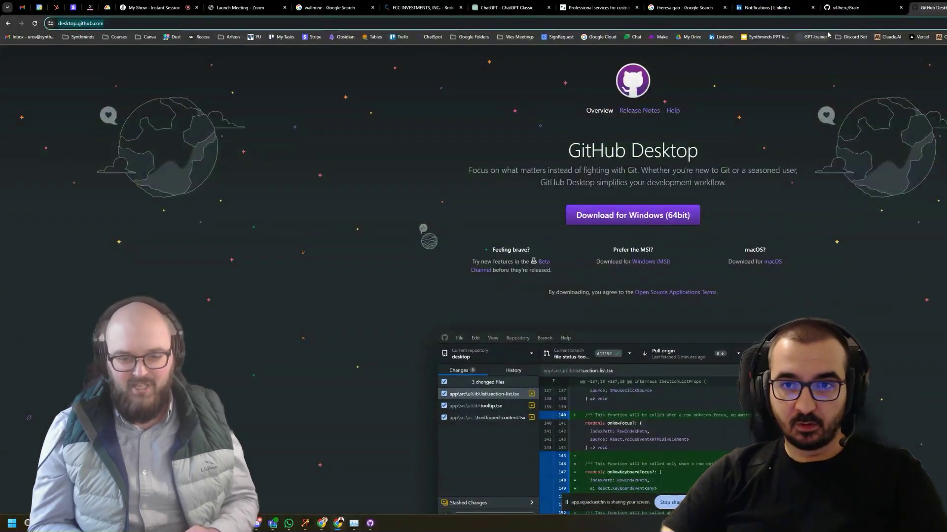
Return to the Brain repository's page and view its setup instructions at a smaller zoom
click(847, 7)
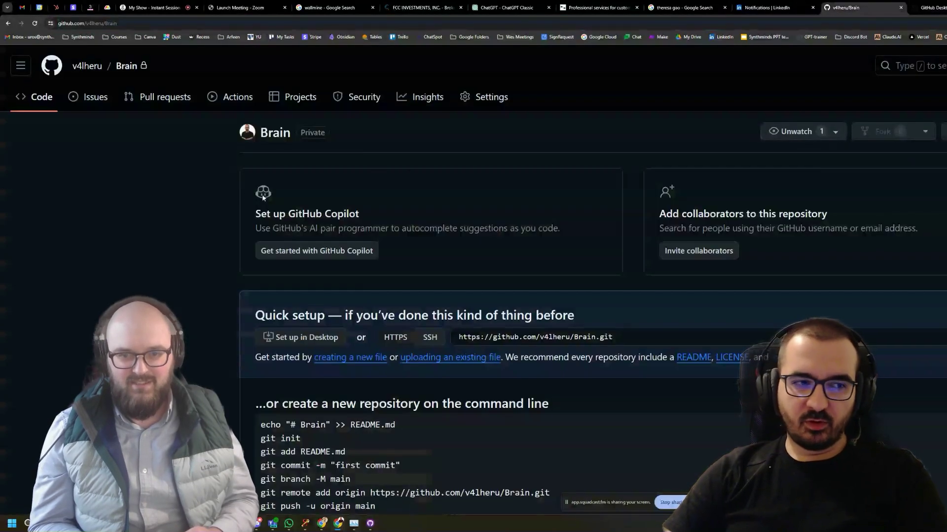
key(ctrl+minus)
key(ctrl+minus)
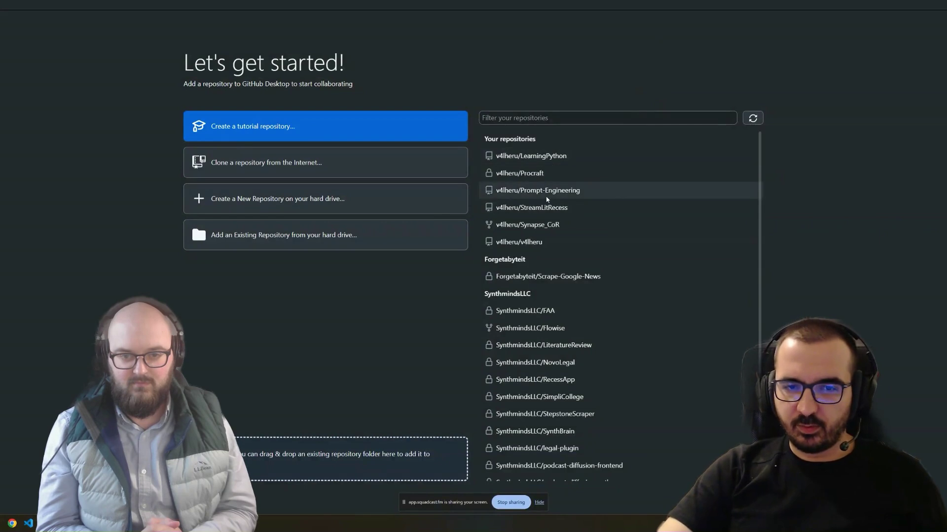
Start cloning a repository from the internet and choose SynthmindsLLC/SynthBrain as the one to clone
scroll(549, 236, down, 3)
scroll(562, 256, up, 3)
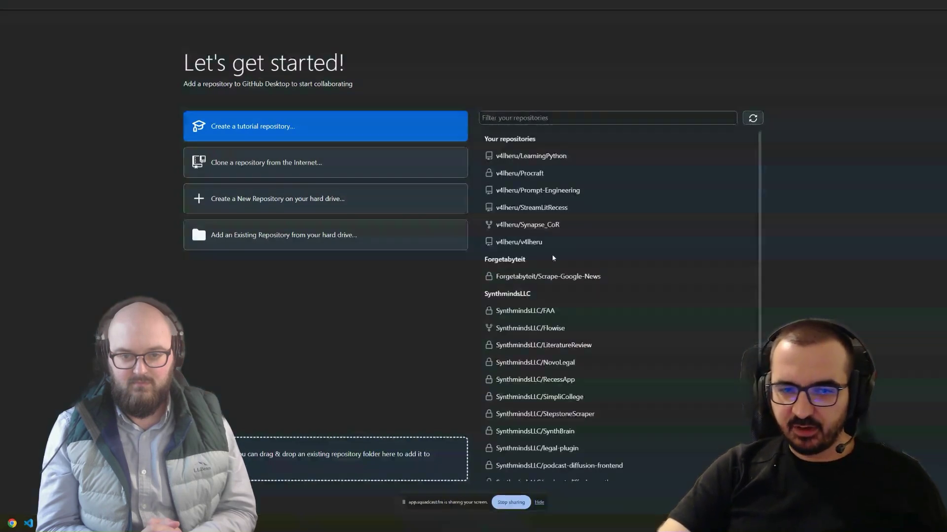
scroll(562, 268, down, 3)
scroll(685, 395, up, 3)
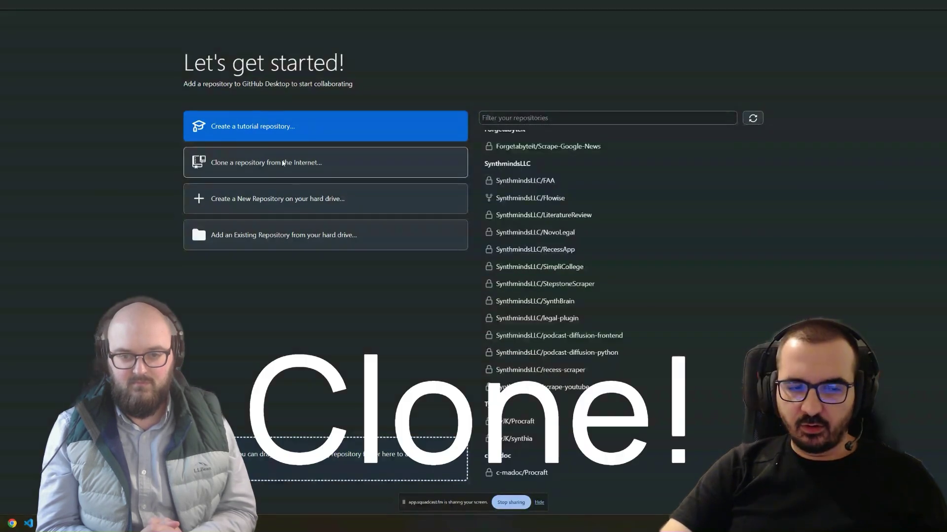
click(333, 165)
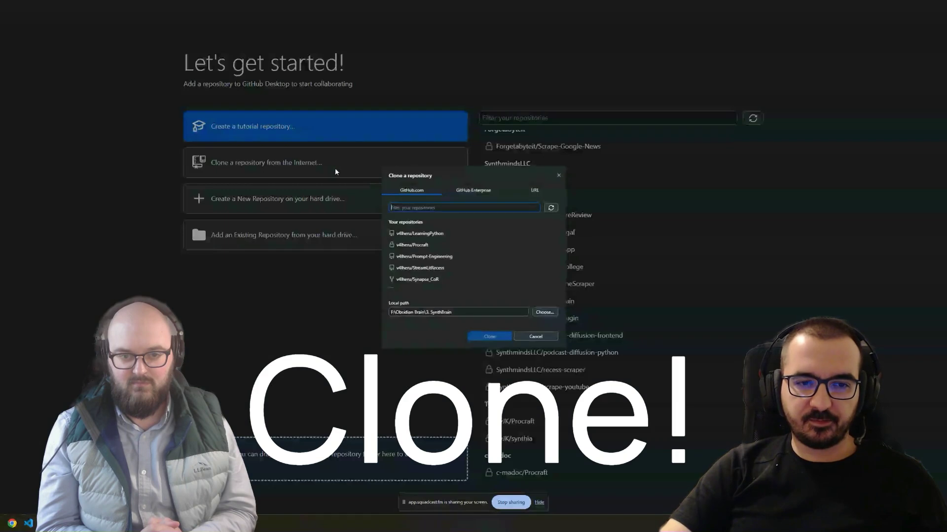
scroll(471, 253, down, 8)
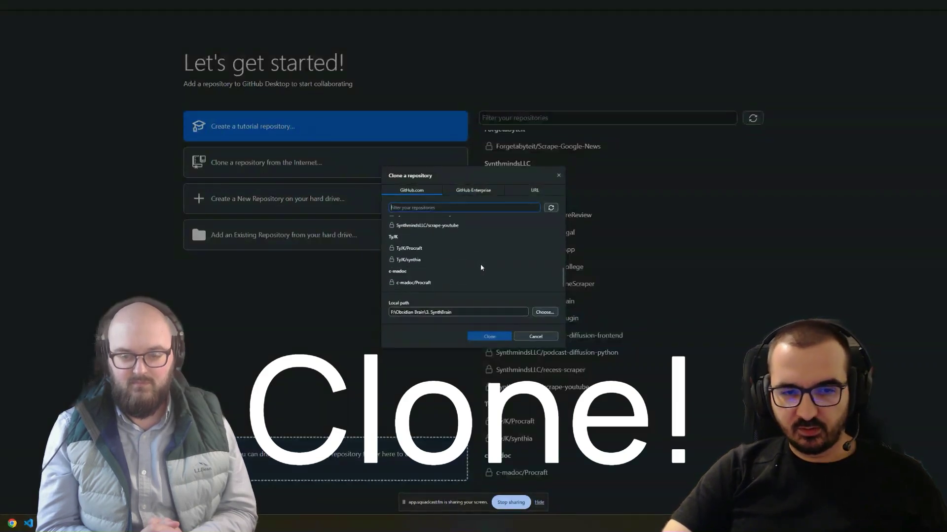
scroll(474, 261, up, 3)
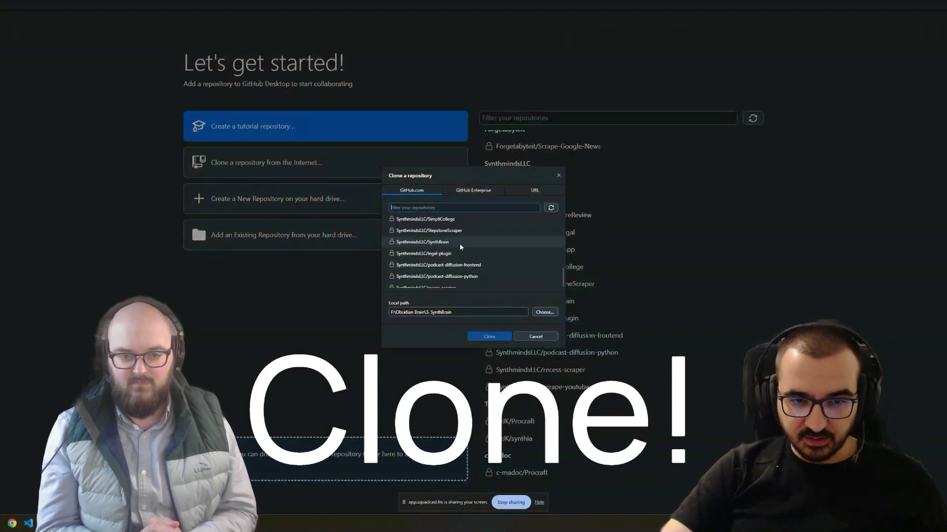
click(460, 243)
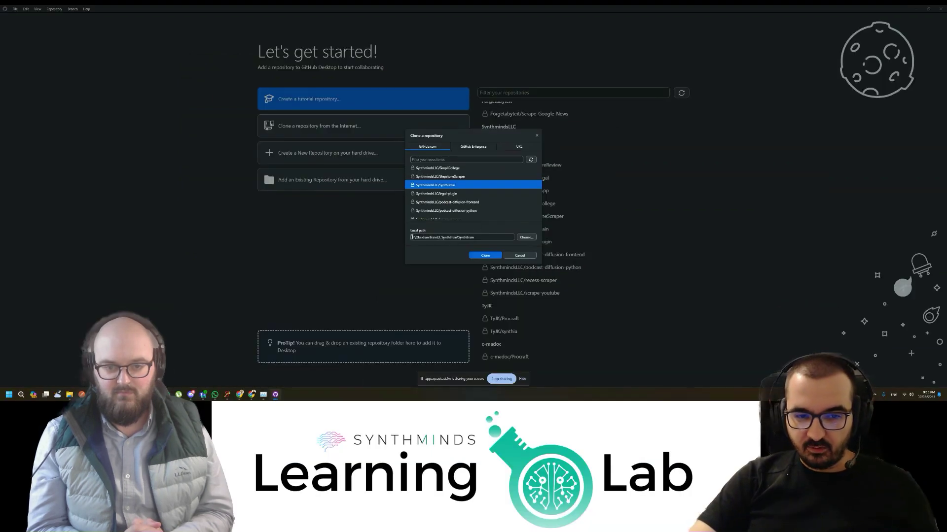
click(525, 238)
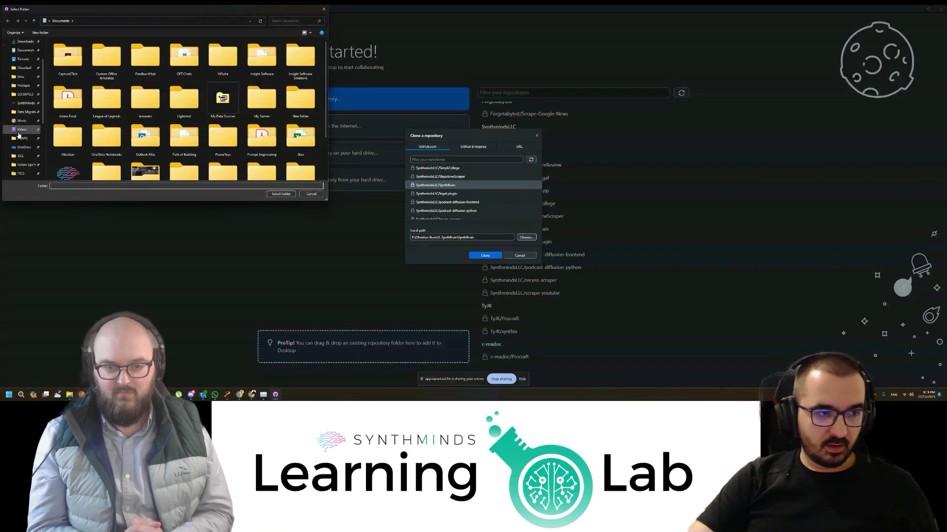
click(27, 165)
click(70, 94)
double_click(70, 94)
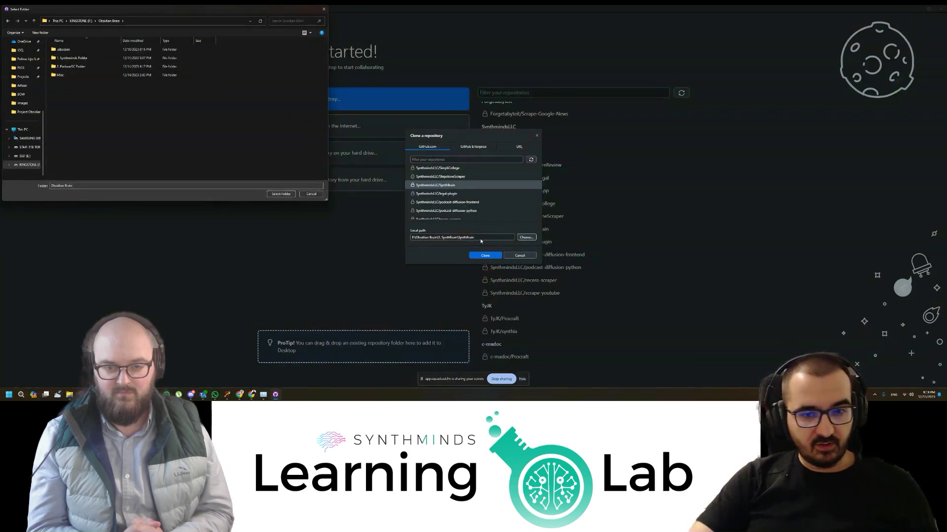
click(312, 196)
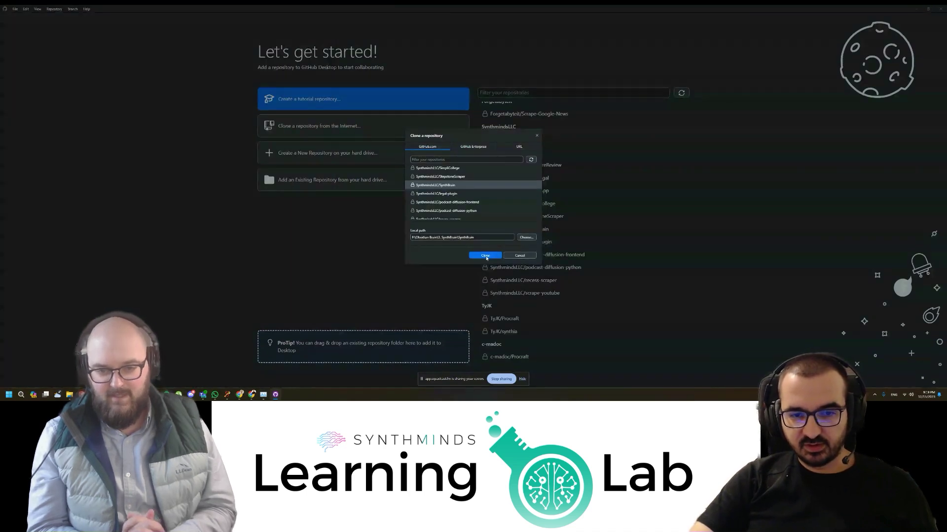
Clone the selected SynthBrain repository to its local path, and copy the repository path from the Untitled note in Obsidian
click(486, 256)
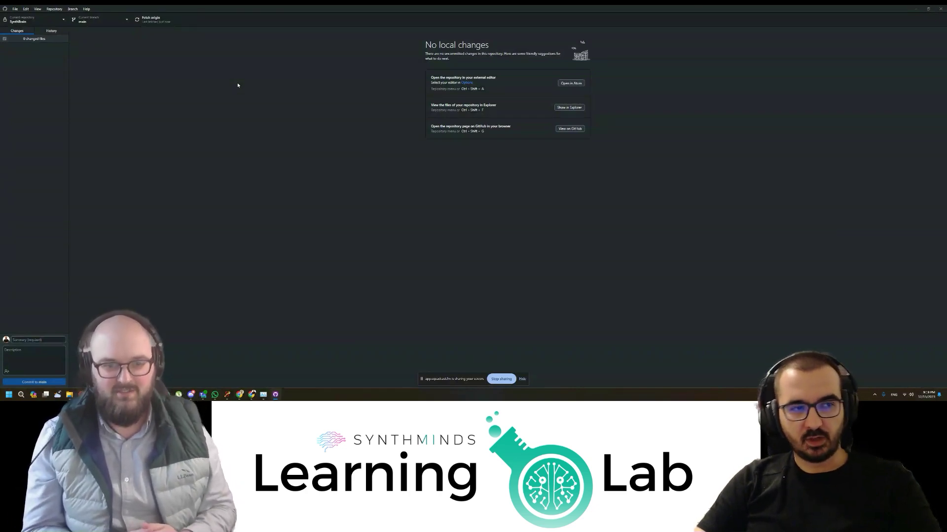
key(alt+Tab)
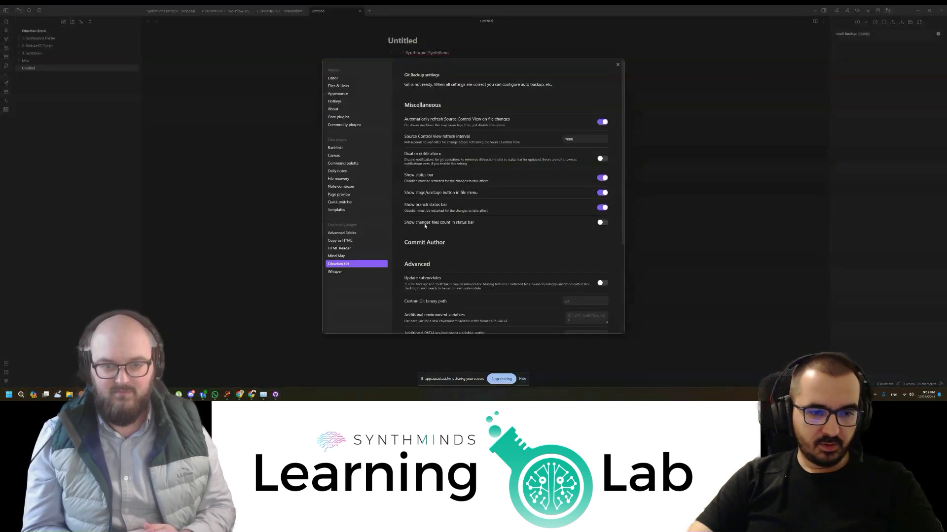
click(617, 65)
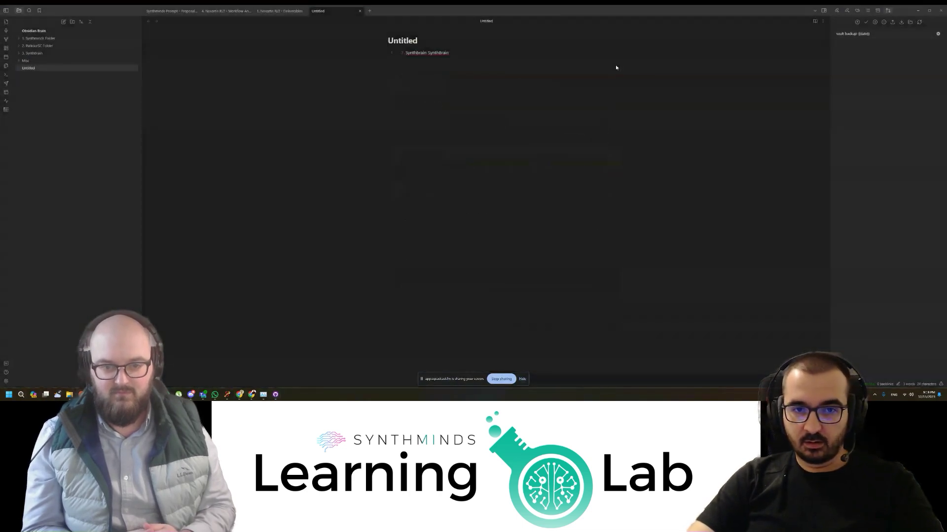
triple_click(438, 53)
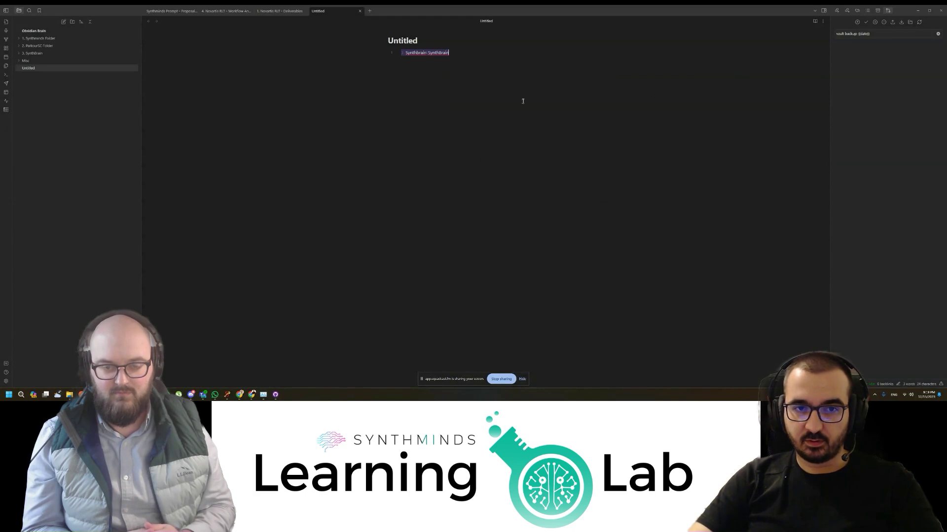
Set the Obsidian Git plugin's custom base path to "3. Synthbrain\SynthBrain" and restart Obsidian
click(6, 381)
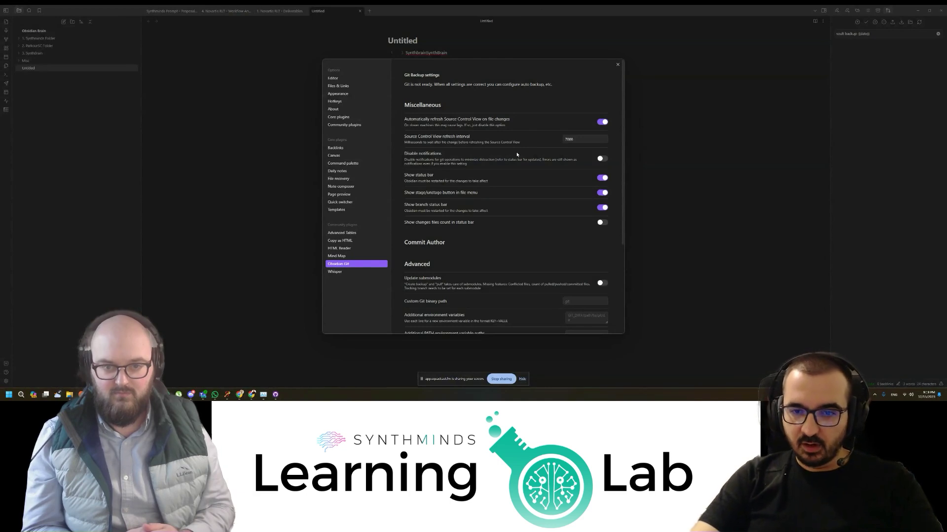
scroll(516, 164, down, 5)
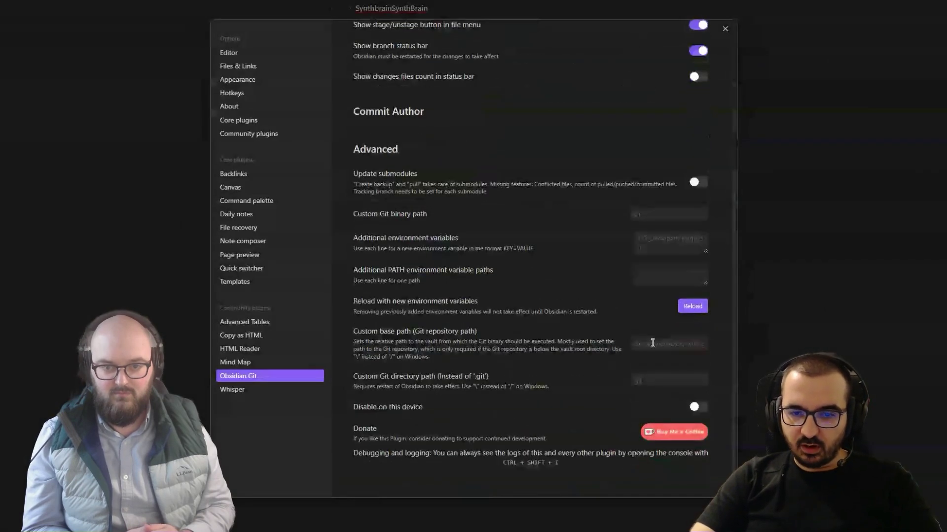
click(653, 344)
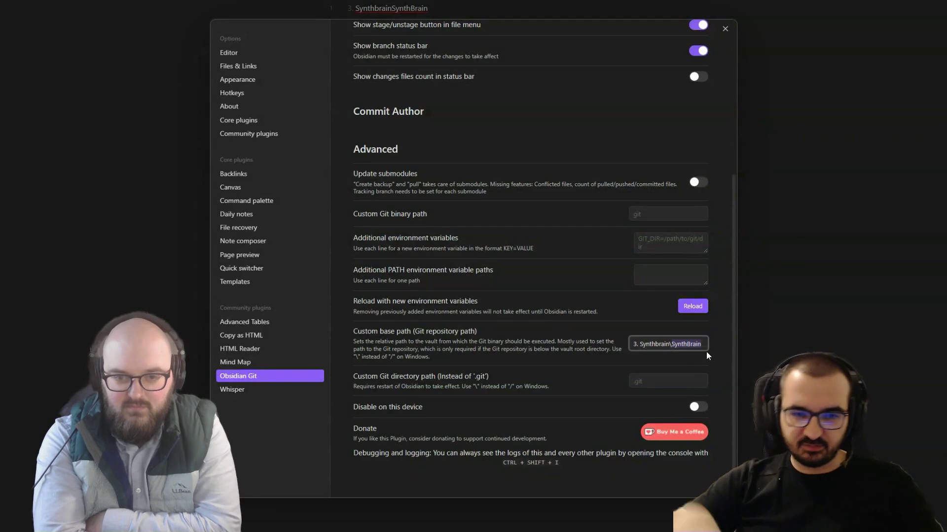
click(715, 342)
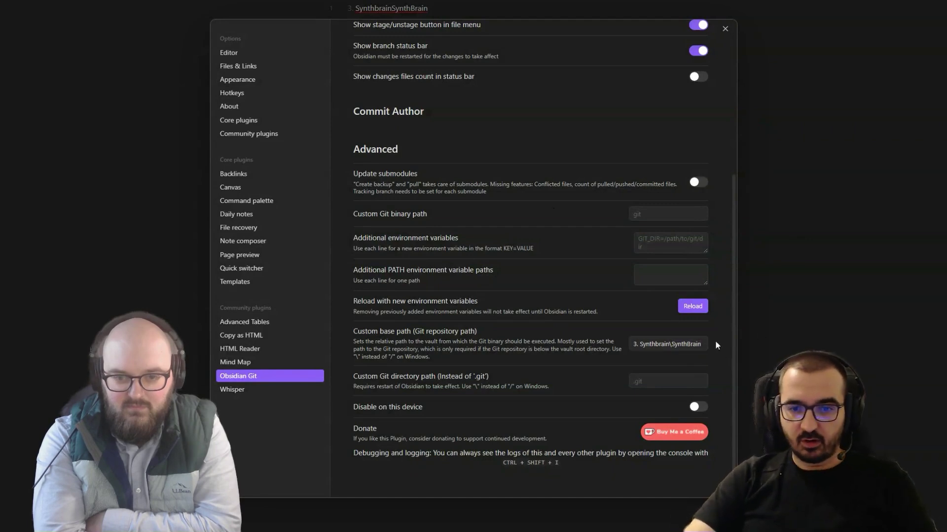
click(669, 346)
scroll(622, 194, up, 3)
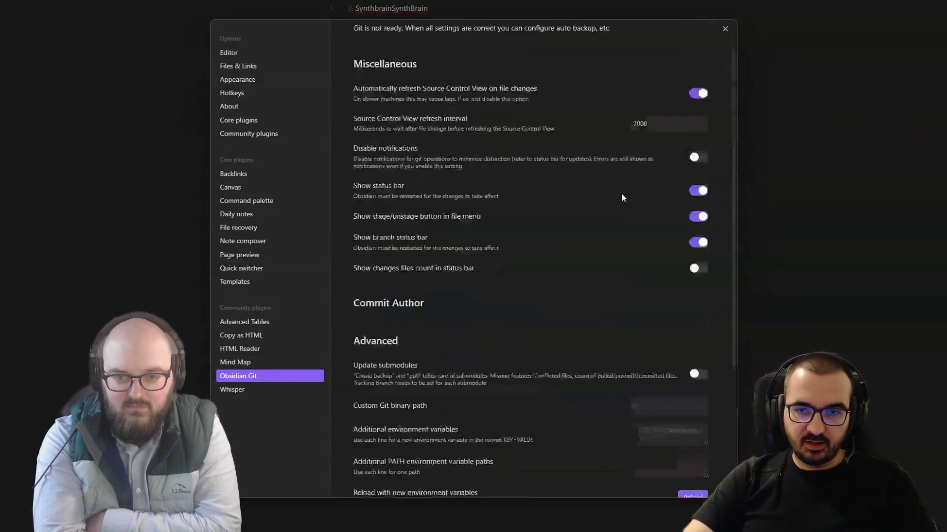
scroll(621, 197, down, 3)
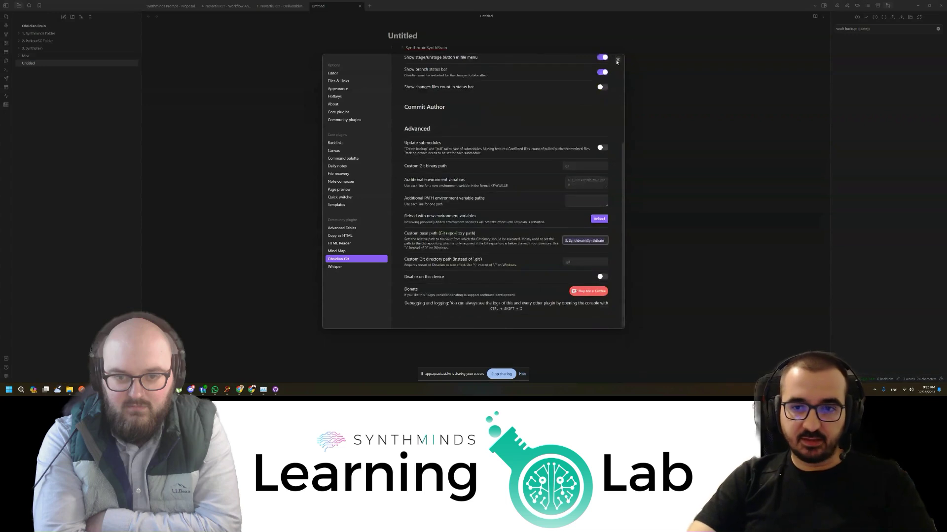
click(617, 60)
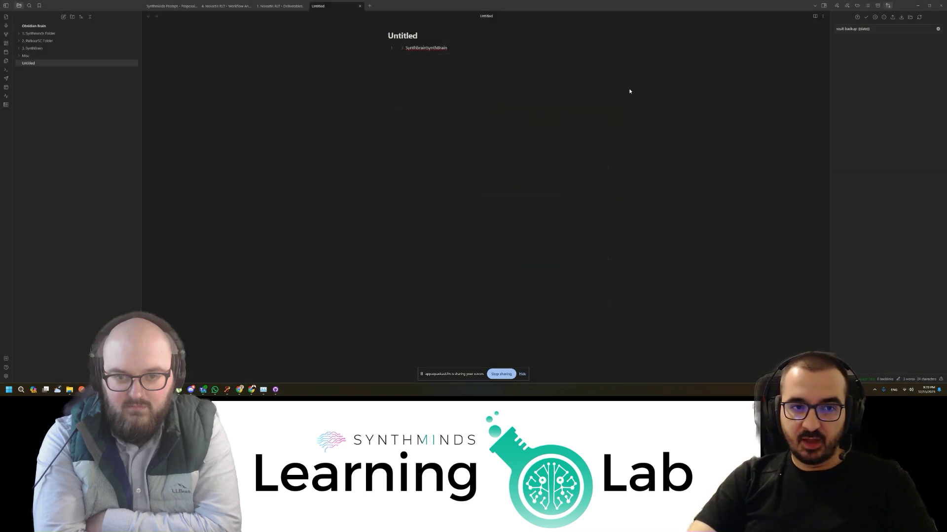
click(944, 5)
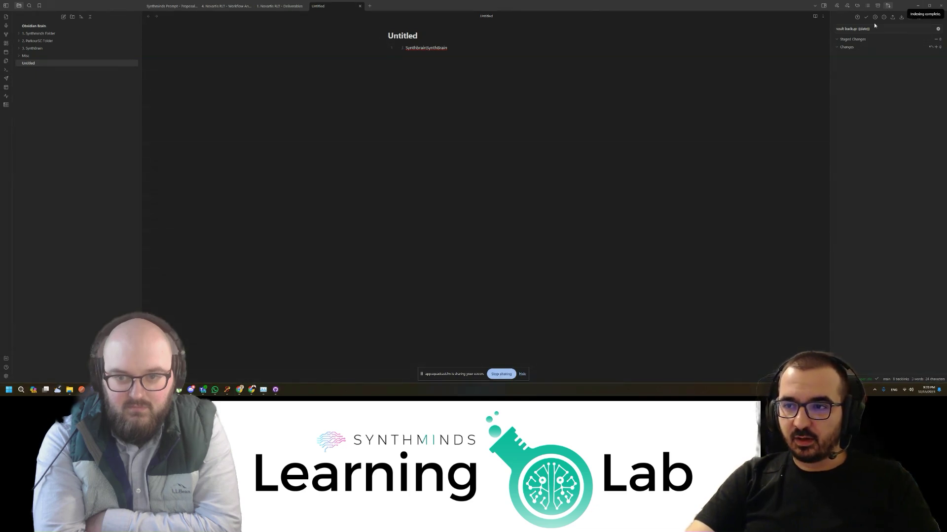
Expand the cloned folders under "3. Synthbrain" and look through the "000. Professor Synapse (Base)" note in Prompts
click(20, 48)
click(26, 57)
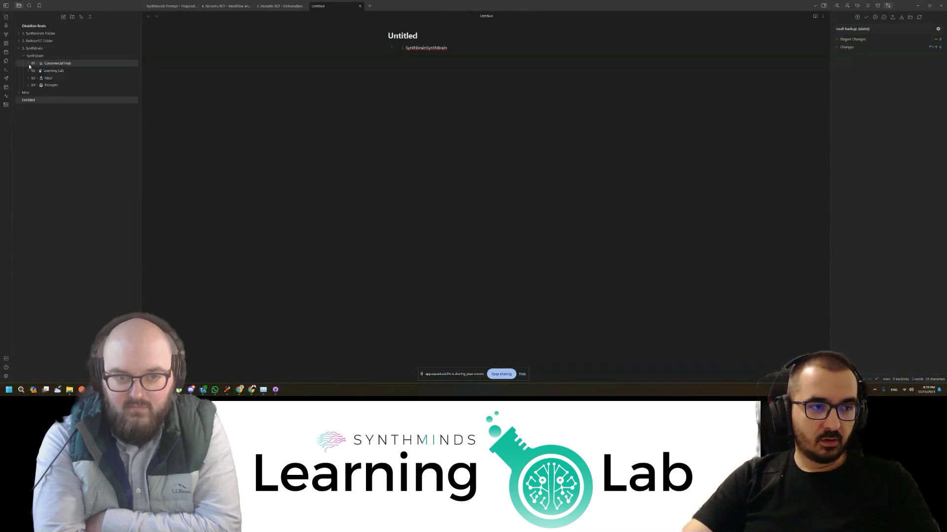
click(30, 65)
click(34, 70)
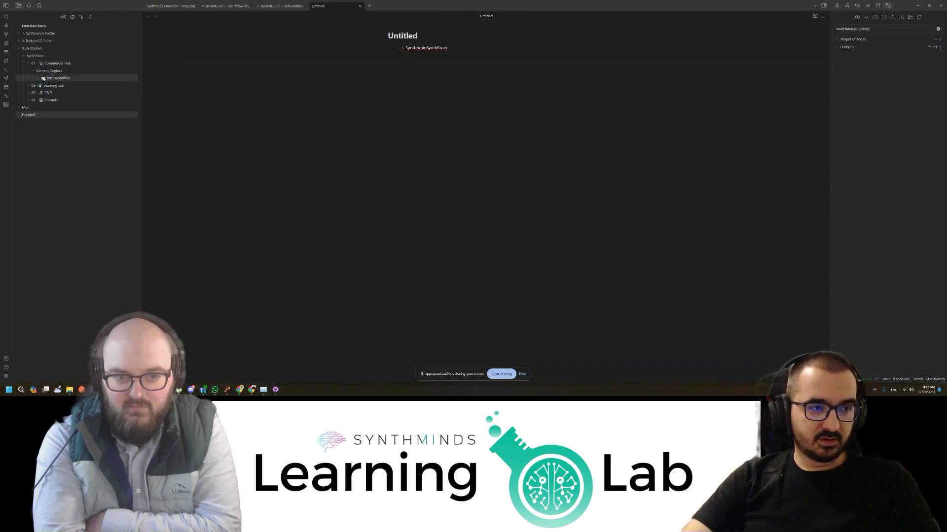
click(44, 99)
click(61, 107)
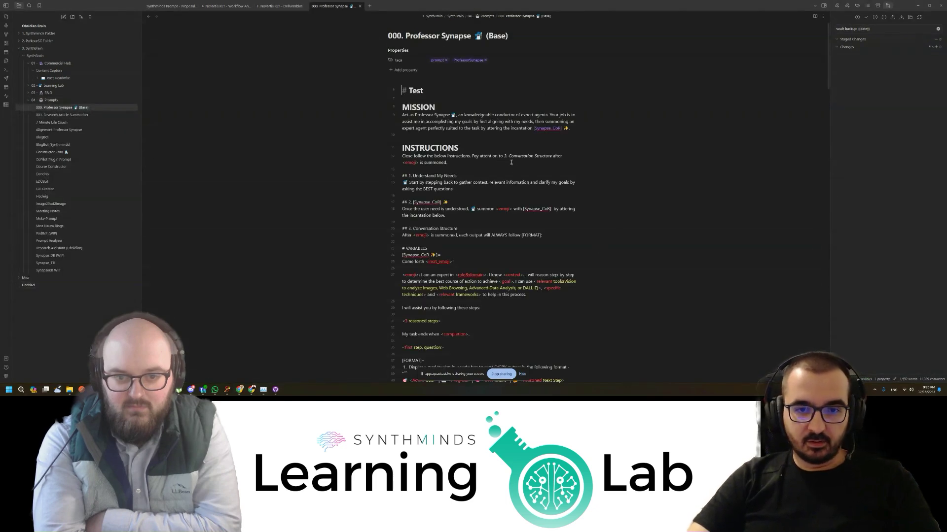
scroll(510, 160, down, 3)
scroll(530, 209, up, 3)
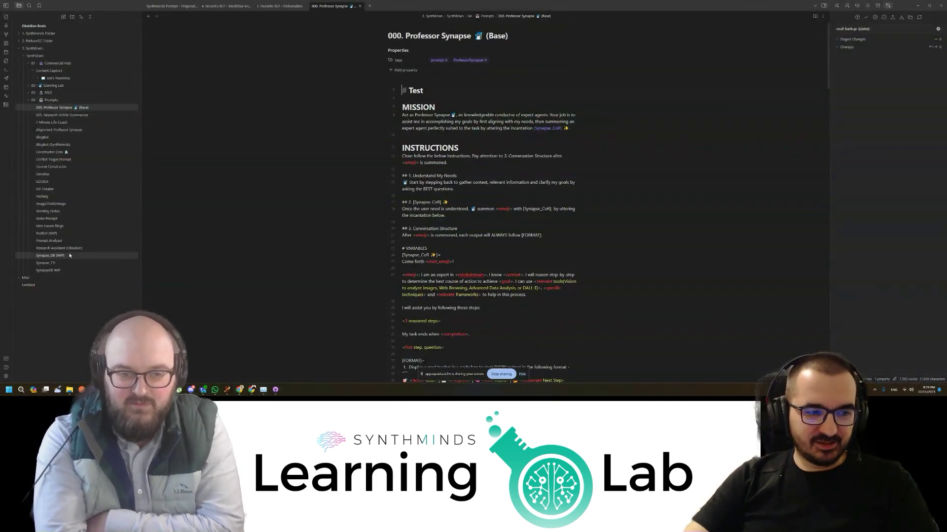
Move the Untitled note into the "04 - Prompts" folder and rename it with a title praising the two presenters
click(28, 285)
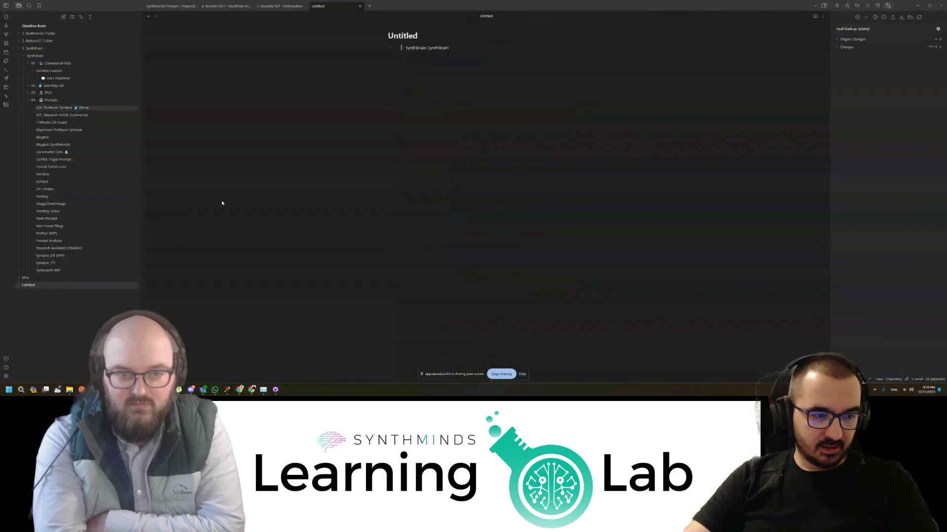
right_click(40, 284)
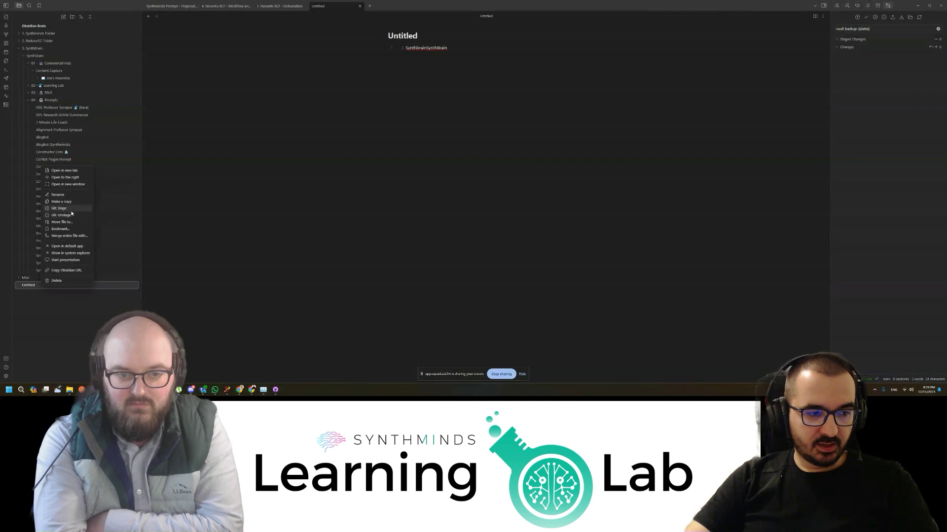
drag(35, 286, 53, 101)
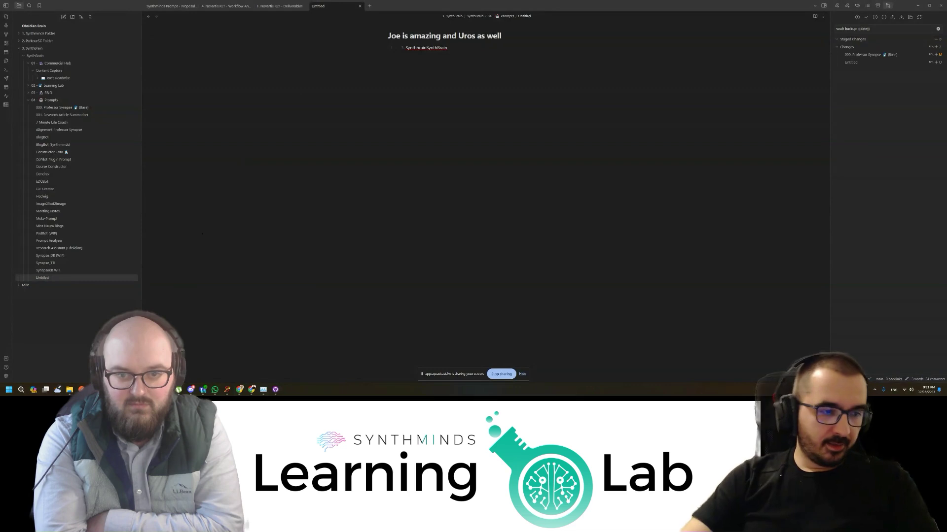
Stage the renamed note in the Prompts folder for Git
right_click(69, 212)
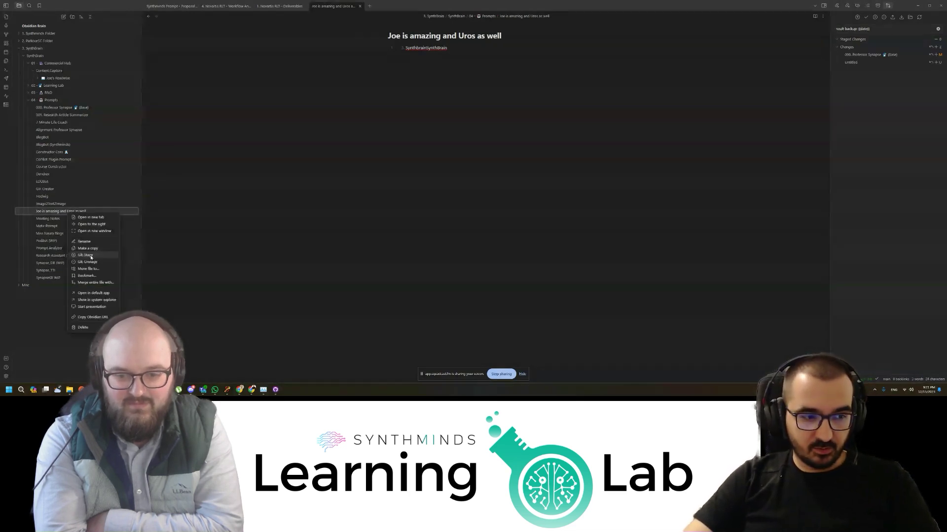
right_click(47, 213)
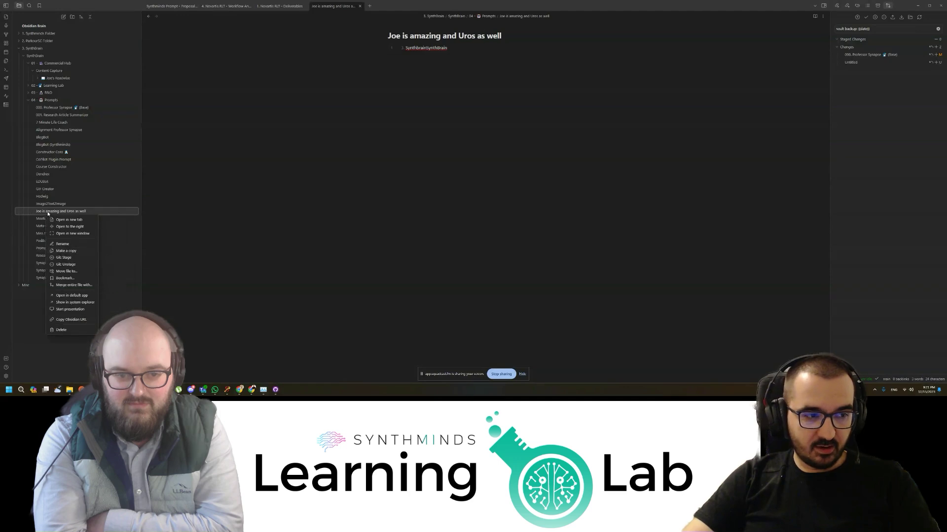
click(64, 258)
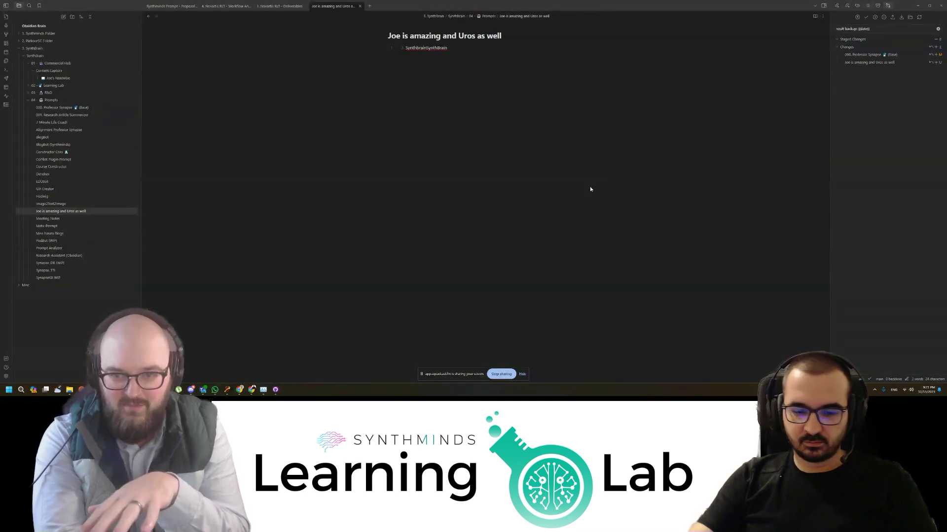
Search the available commands for "obsidian" and "view"
key(ctrl+p)
text(obsidian)
key(ctrl+a)
text(view)
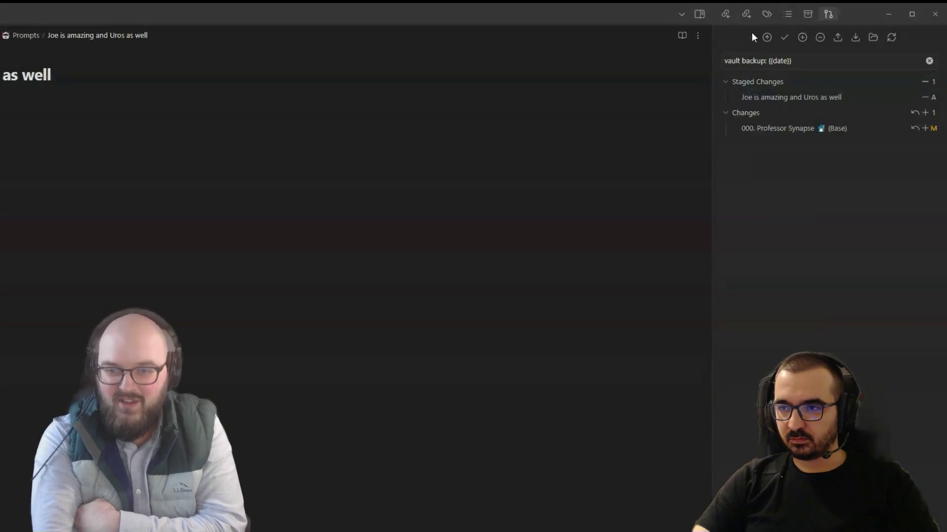
Stage all remaining vault changes, commit them, and push them to the remote repository
click(802, 37)
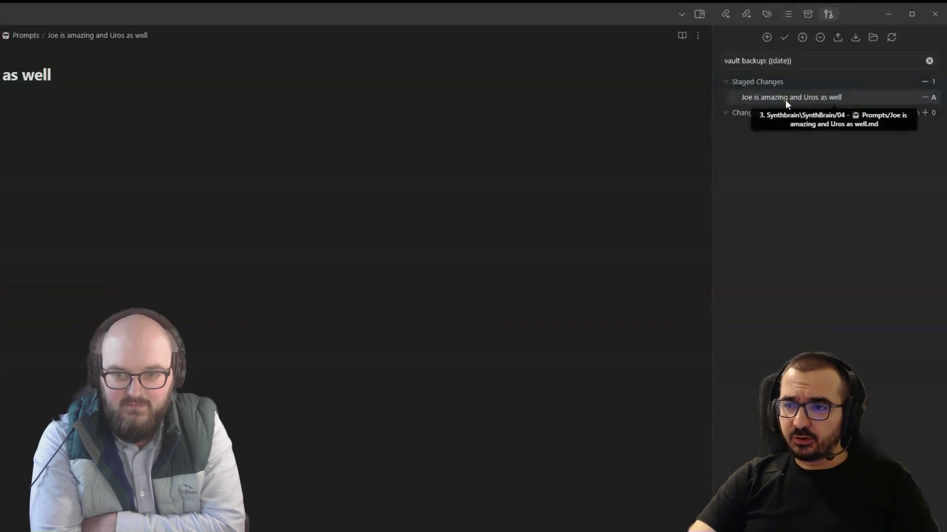
click(786, 37)
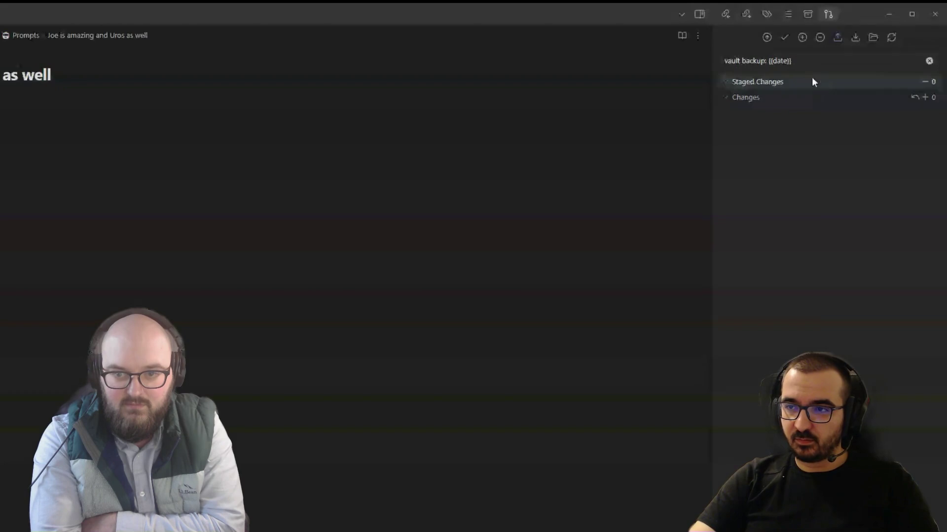
click(838, 43)
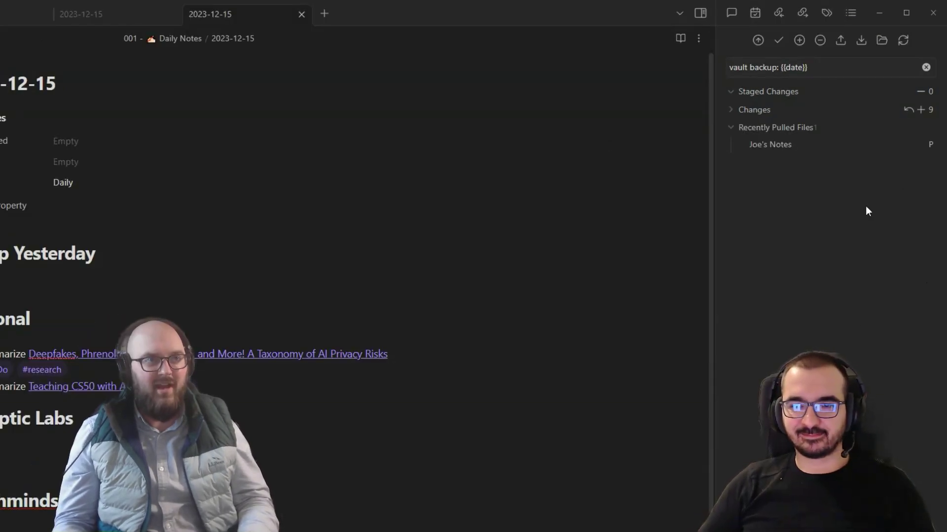
Pull the latest remote changes into the colleague's vault and open the recently pulled note to check its content
click(861, 41)
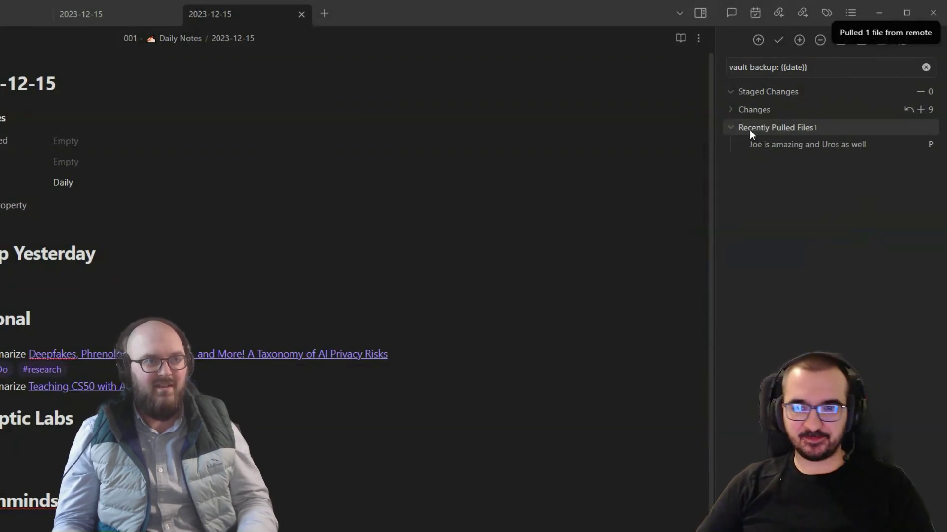
click(824, 145)
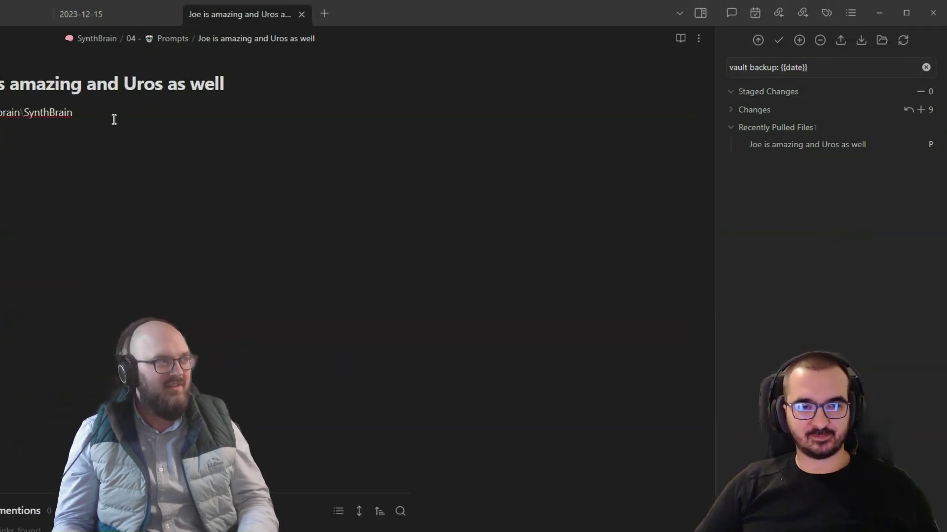
key(ctrl+a)
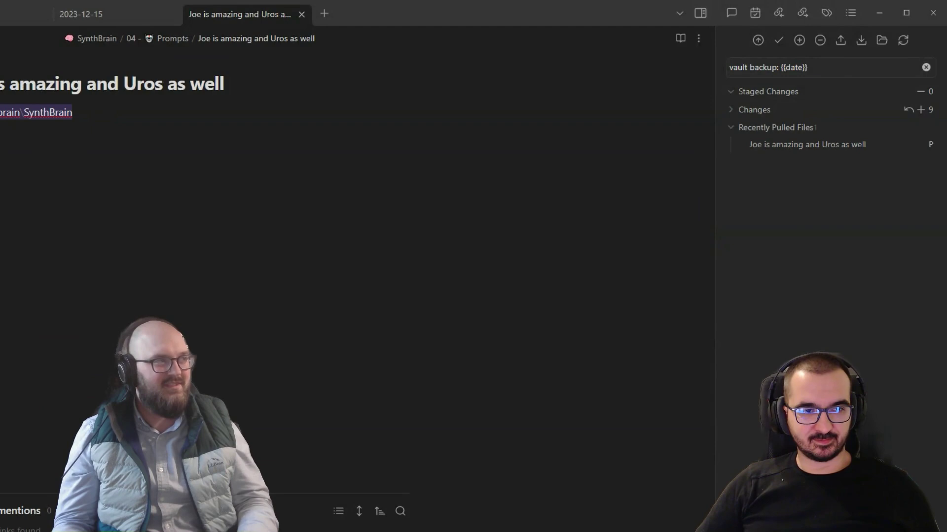
click(352, 100)
key(ctrl+a)
Expand the "04 - Prompts" folder and locate the pulled note in it
click(280, 192)
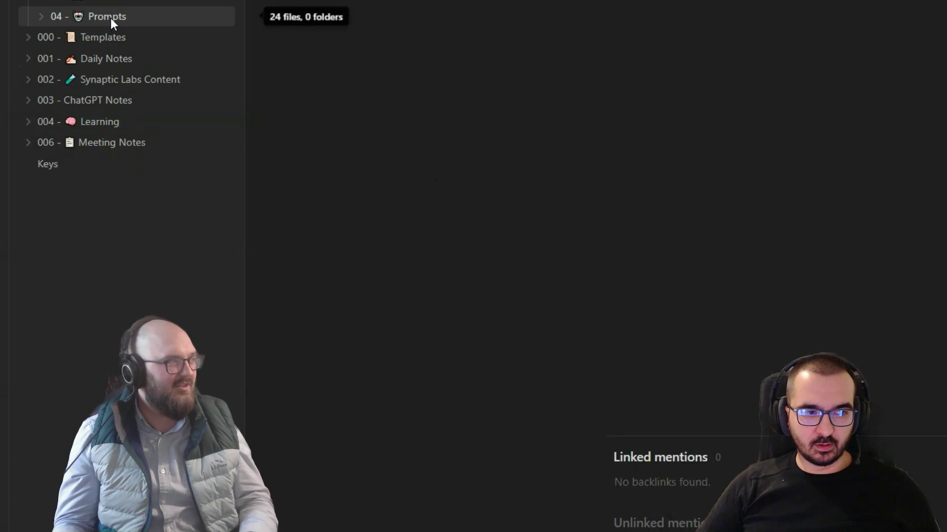
click(111, 18)
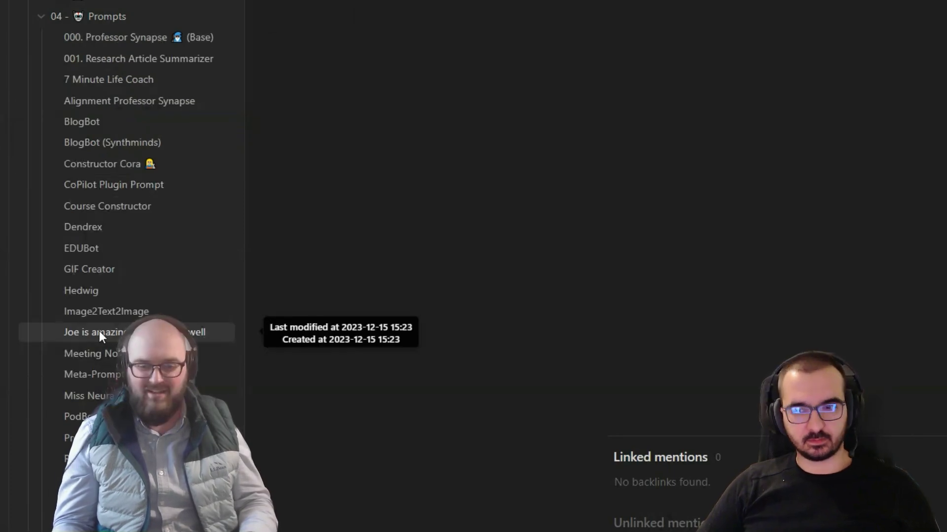